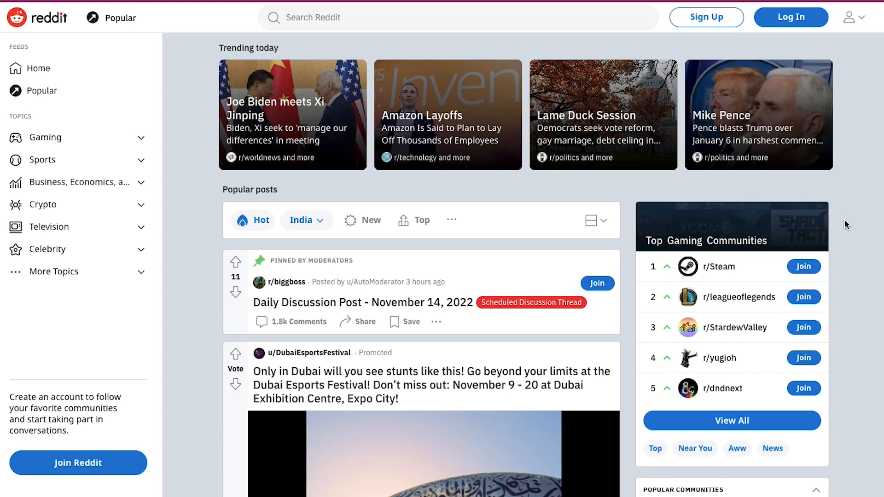
- Open Advertise on Reddit from the account menu and submit the Reddit Ads sign-up form
{"action": "left_click", "coordinate": [859, 19]}
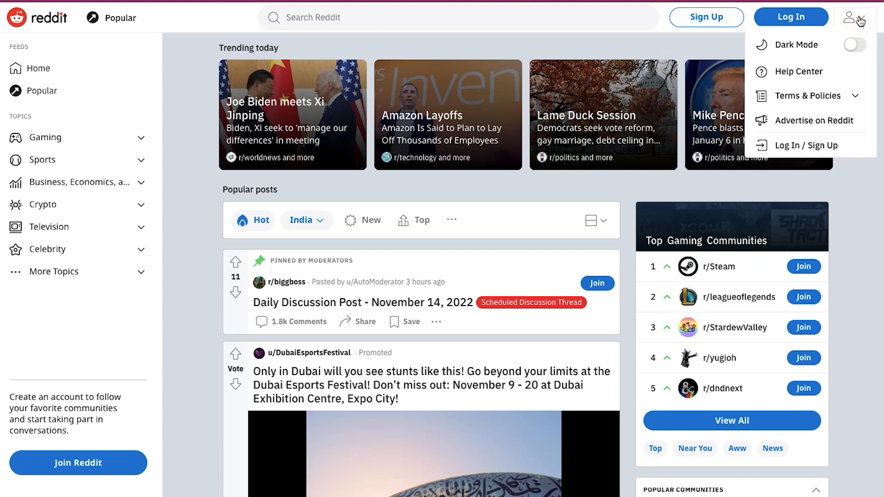
{"action": "left_click", "coordinate": [871, 125]}
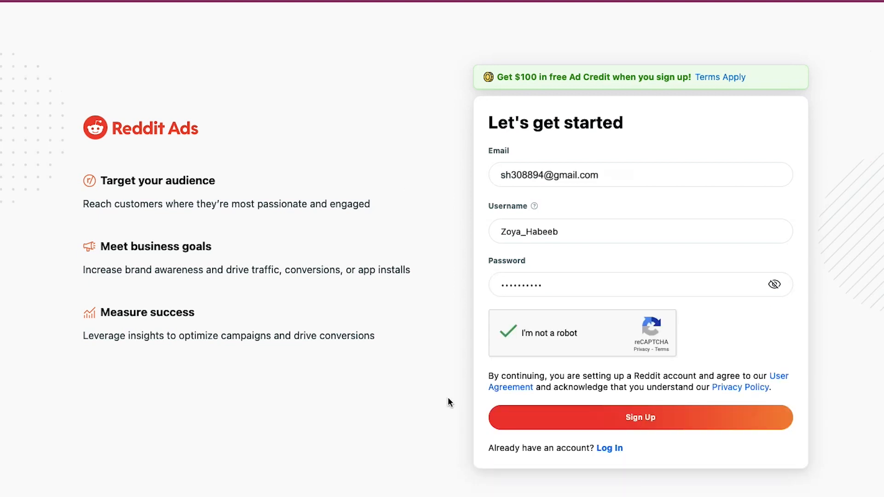
{"action": "left_click", "coordinate": [506, 418]}
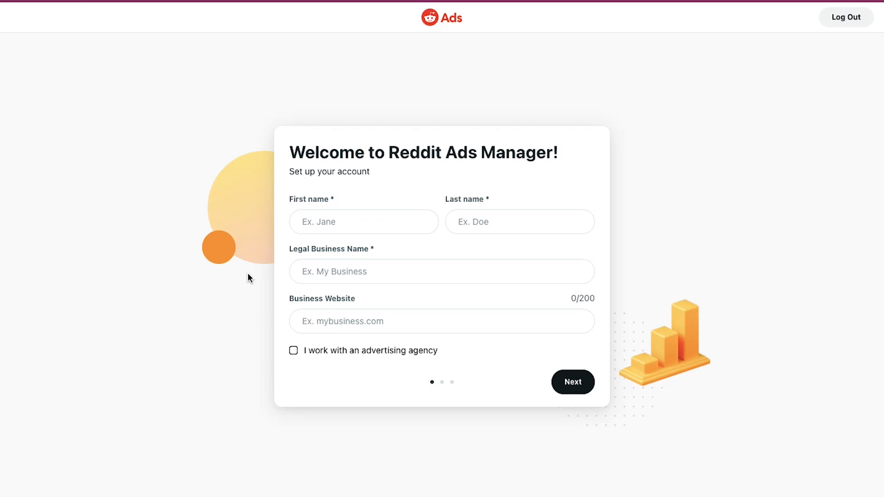
- Enter the first name, last name and legal business name in the account setup form and proceed
{"action": "left_click", "coordinate": [335, 225]}
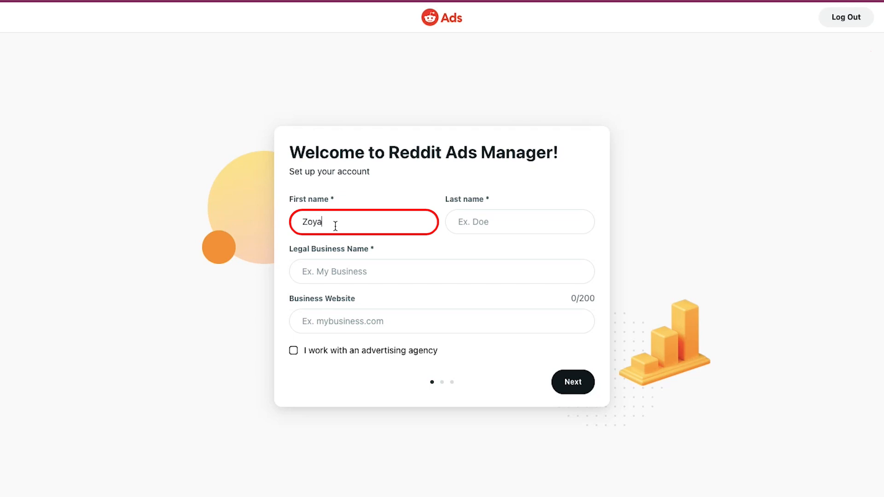
{"action": "key", "text": "Tab"}
{"action": "key", "text": "Tab"}
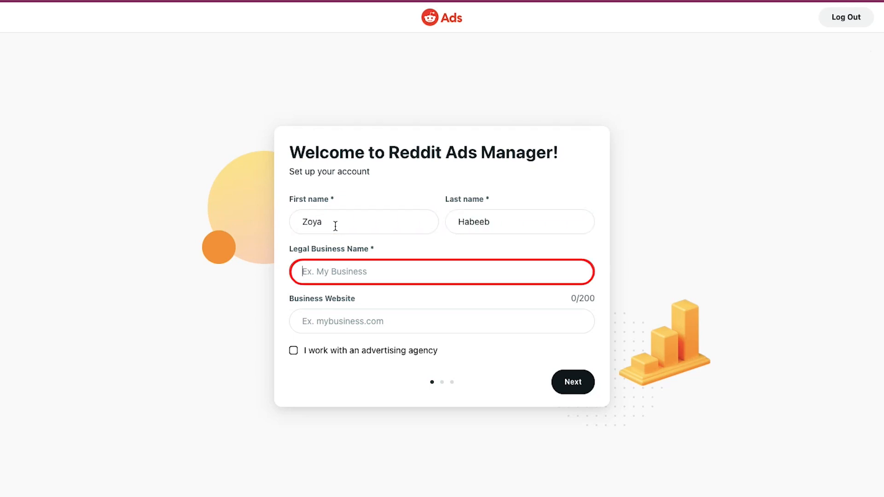
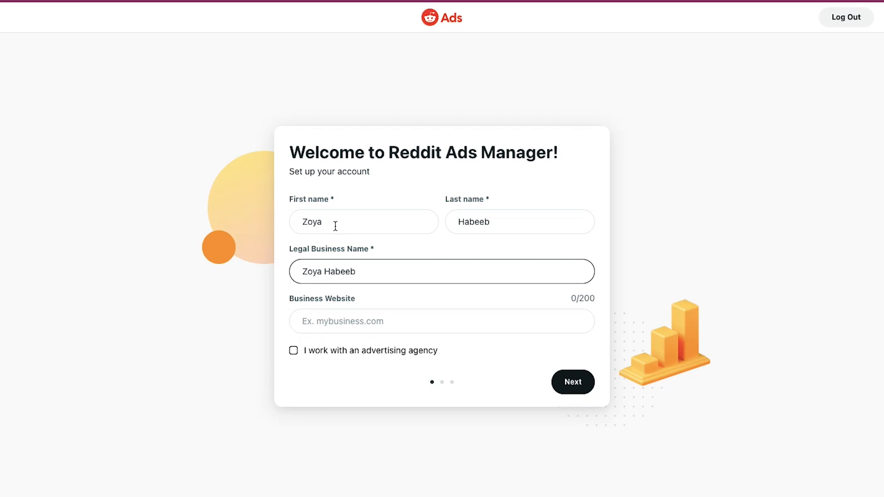
{"action": "left_click", "coordinate": [568, 383]}
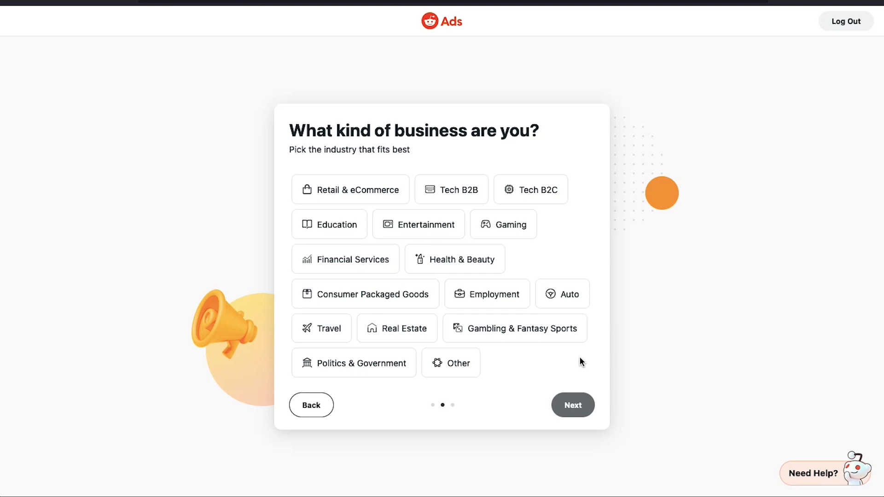
- Choose Entertainment as the business industry and proceed
{"action": "left_click", "coordinate": [444, 226]}
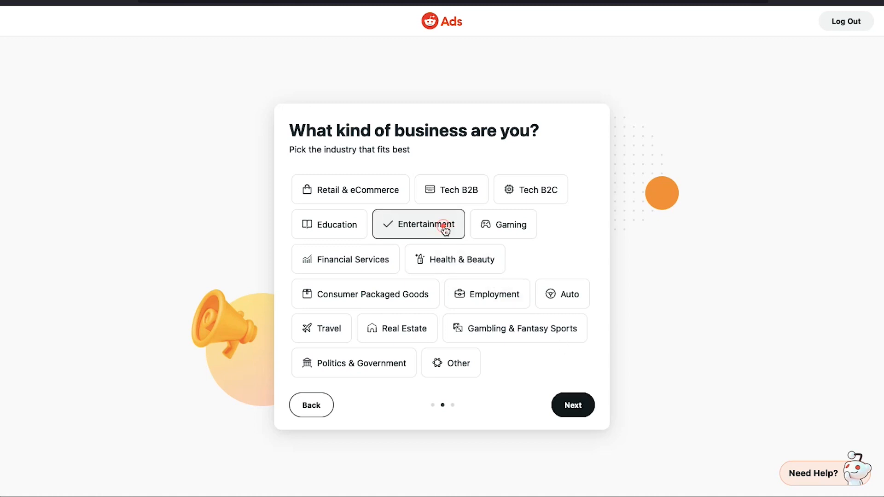
{"action": "left_click", "coordinate": [560, 404]}
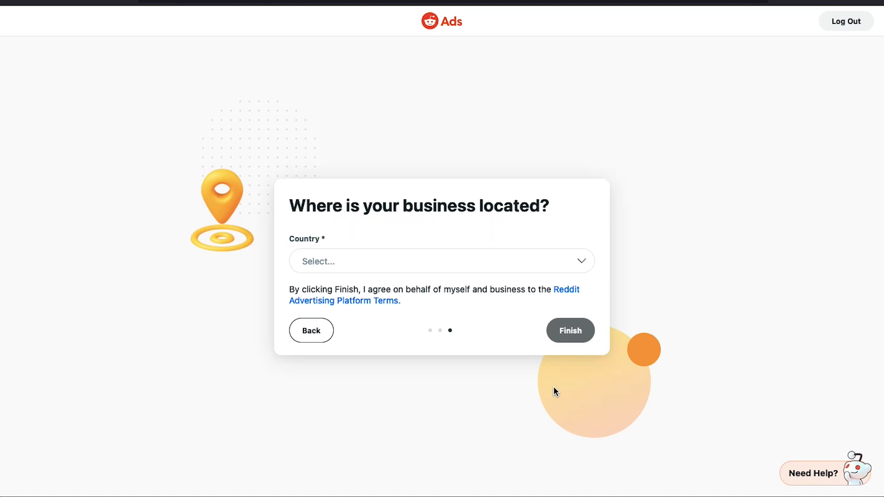
- Set the business country to United States and finish the account setup
{"action": "left_click", "coordinate": [514, 264]}
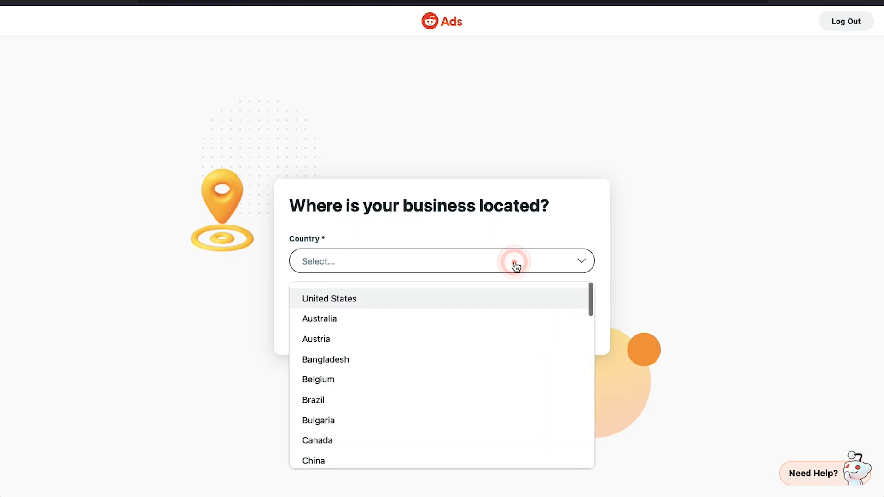
{"action": "left_click", "coordinate": [519, 300]}
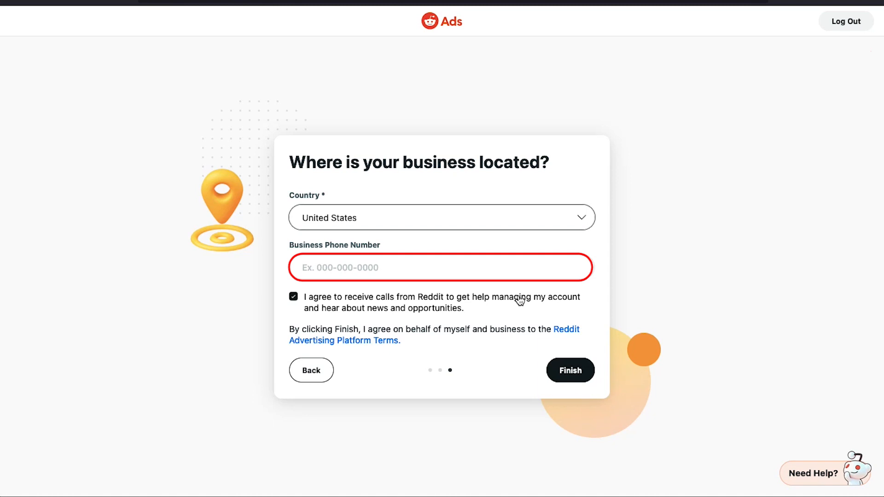
{"action": "left_click", "coordinate": [554, 369]}
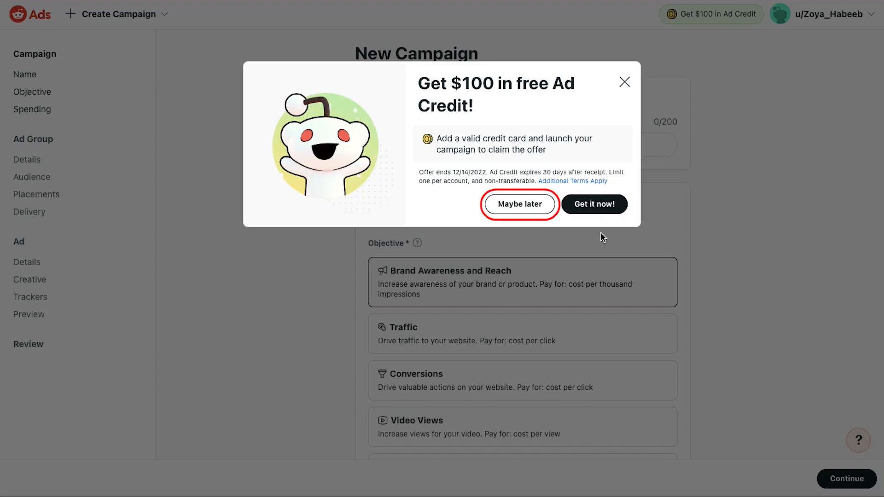
- Decline the free ad credit offer to return to the new campaign form
{"action": "left_click", "coordinate": [540, 212]}
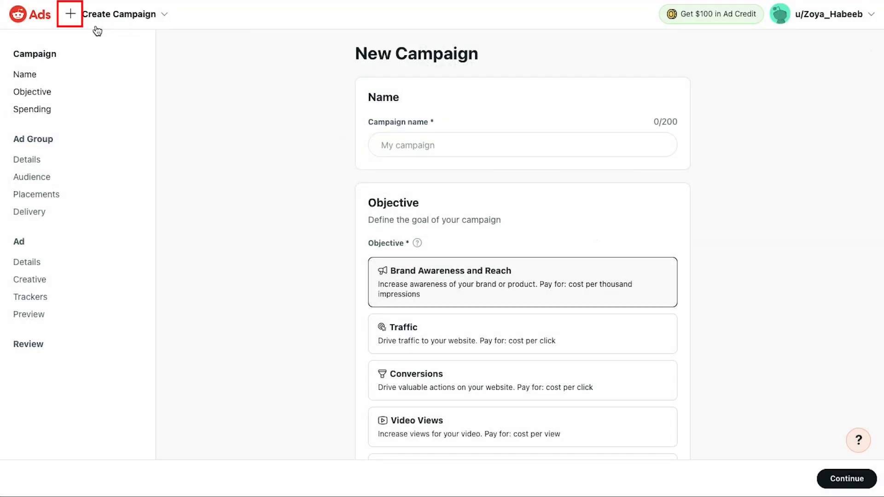
{"action": "left_click", "coordinate": [76, 16]}
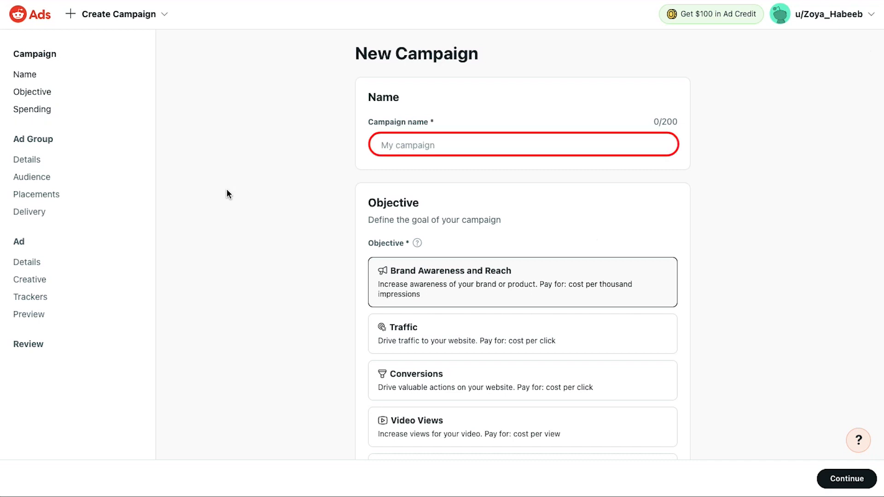
- Name the campaign Demonstration and choose the Brand Awareness and Reach objective
{"action": "left_click", "coordinate": [391, 145]}
{"action": "type", "text": "Demonstrati"}
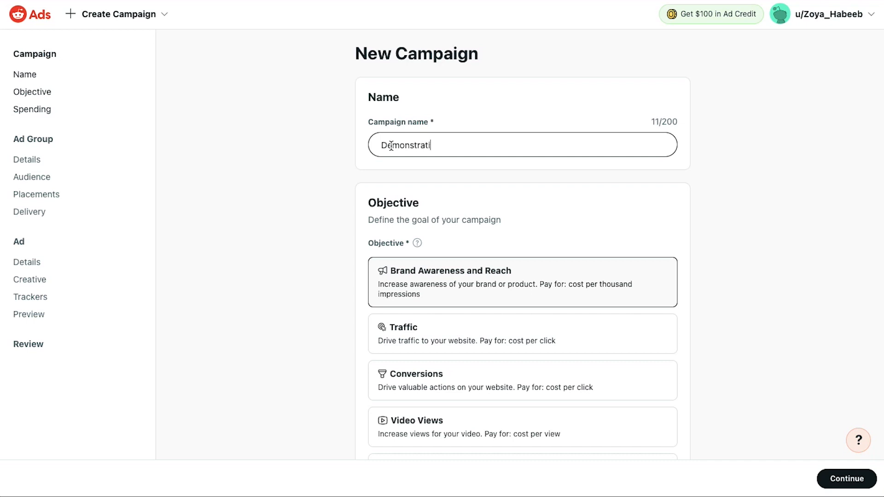
{"action": "type", "text": "on"}
{"action": "left_click", "coordinate": [328, 185]}
{"action": "scroll", "coordinate": [328, 185], "scroll_direction": "down", "scroll_amount": 3}
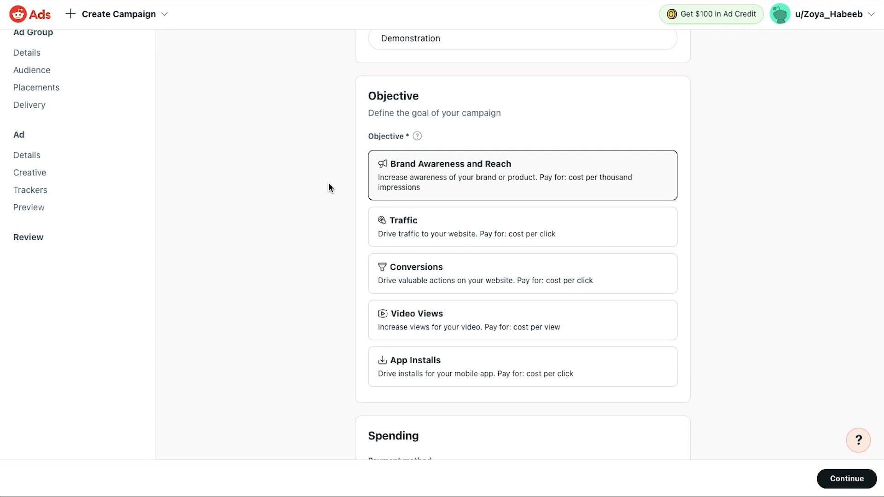
{"action": "left_click", "coordinate": [395, 176]}
{"action": "scroll", "coordinate": [319, 217], "scroll_direction": "down", "scroll_amount": 2}
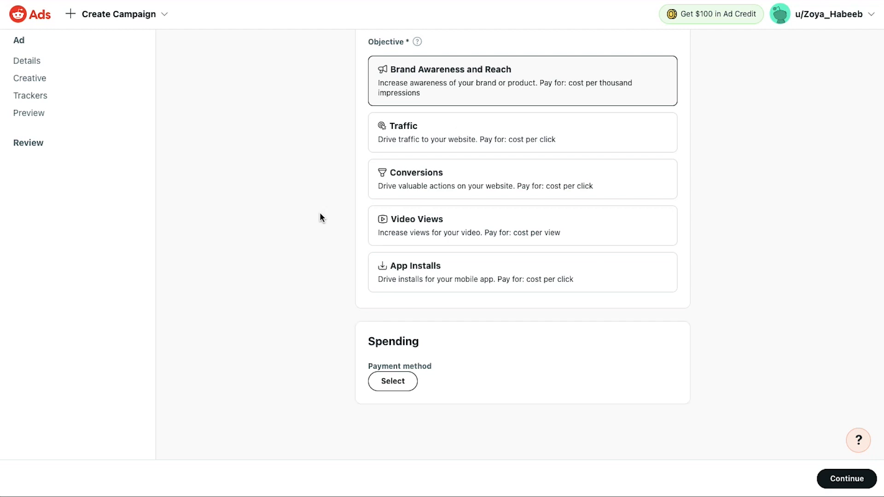
- Set the campaign payment method to Credit Card, save it, and continue to the ad group
{"action": "left_click", "coordinate": [401, 386]}
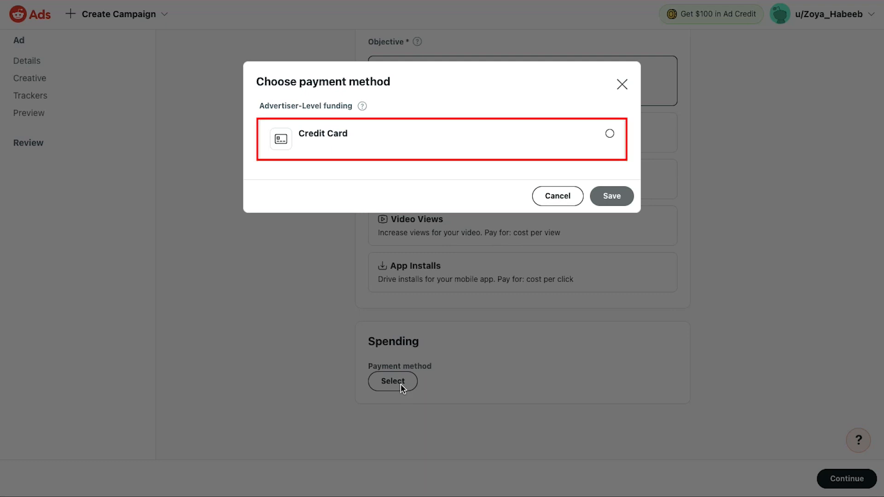
{"action": "left_click", "coordinate": [403, 131]}
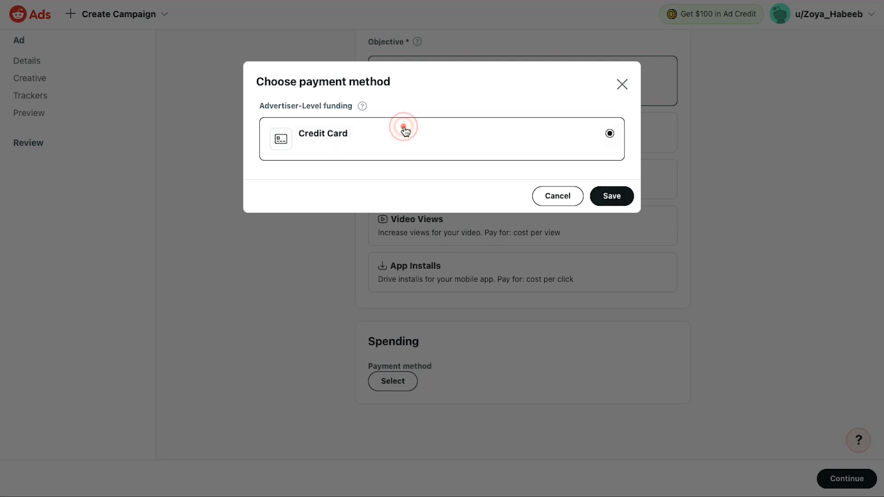
{"action": "left_click", "coordinate": [602, 196]}
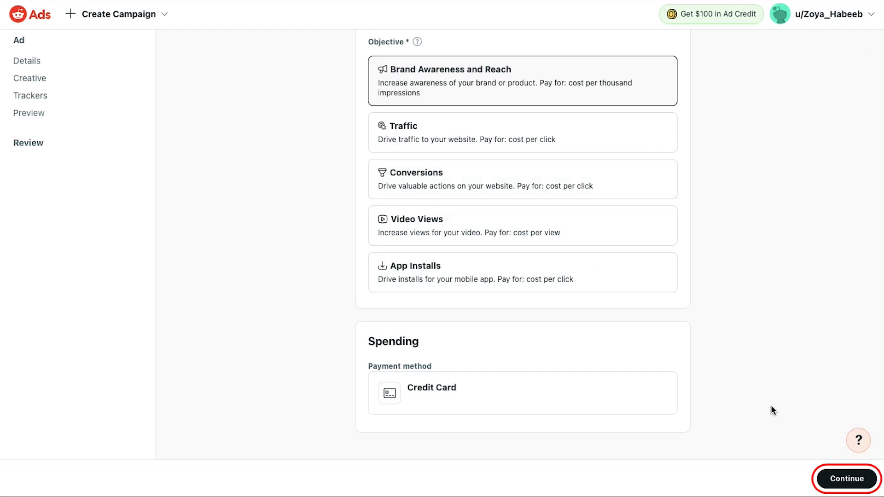
{"action": "left_click", "coordinate": [825, 476]}
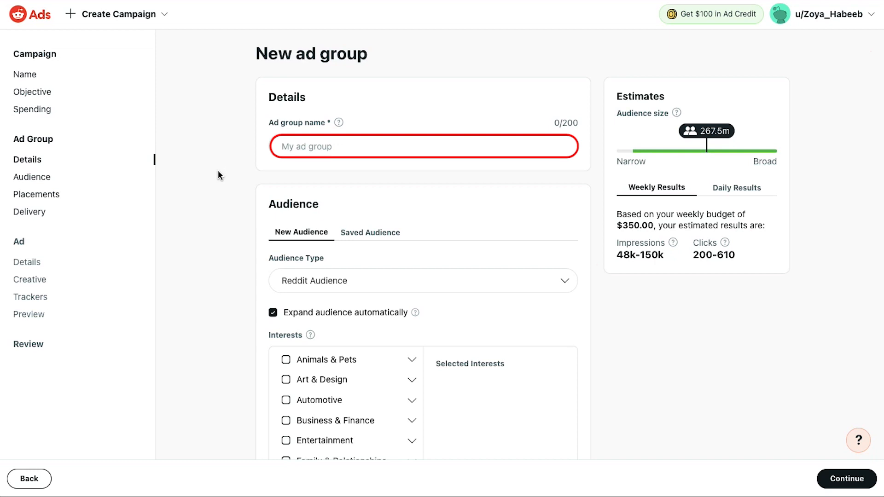
- Name the ad group Product Demonstration
{"action": "left_click", "coordinate": [303, 147]}
{"action": "type", "text": "Product Demonstration"}
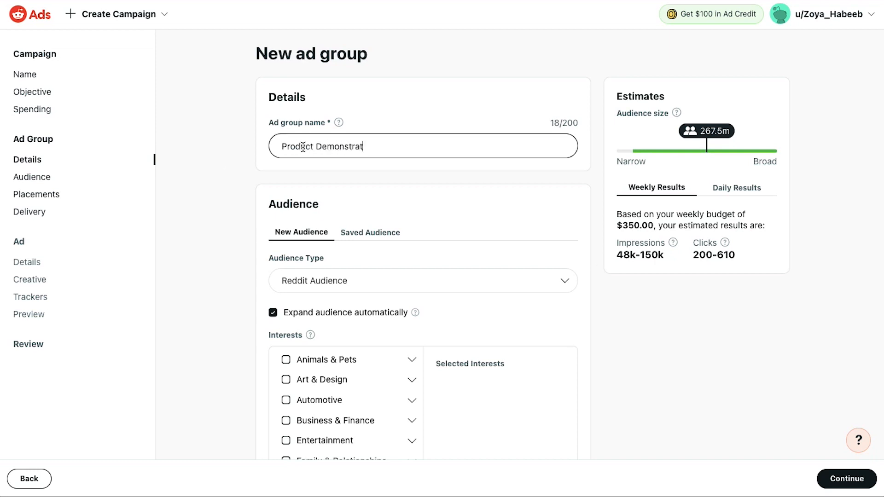
{"action": "left_click", "coordinate": [233, 158]}
{"action": "scroll", "coordinate": [233, 158], "scroll_direction": "down", "scroll_amount": 2}
{"action": "scroll", "coordinate": [233, 156], "scroll_direction": "down", "scroll_amount": 1}
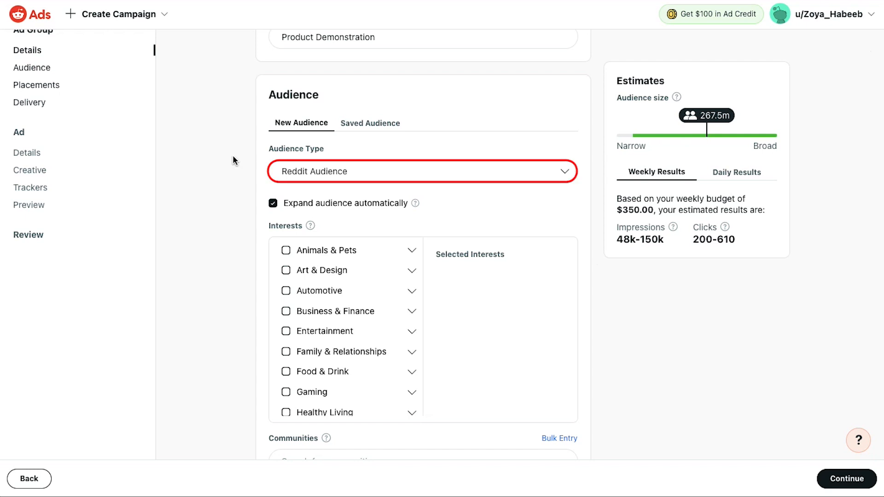
- Select Reddit Audience as the audience type and add the General Entertainment interest under Entertainment
{"action": "left_click", "coordinate": [282, 174]}
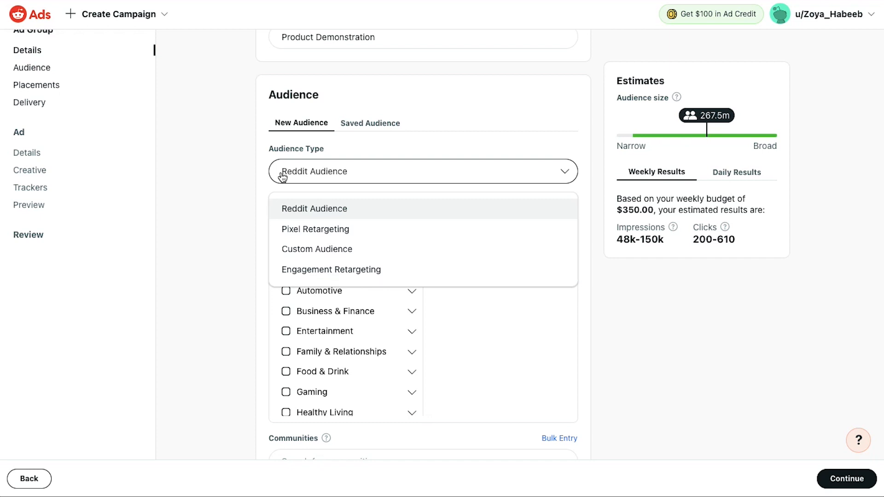
{"action": "left_click", "coordinate": [284, 209]}
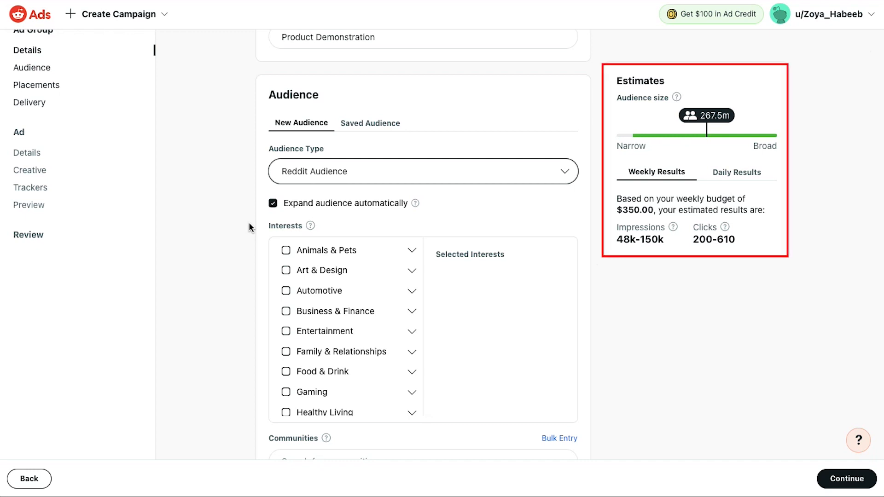
{"action": "left_click", "coordinate": [412, 332]}
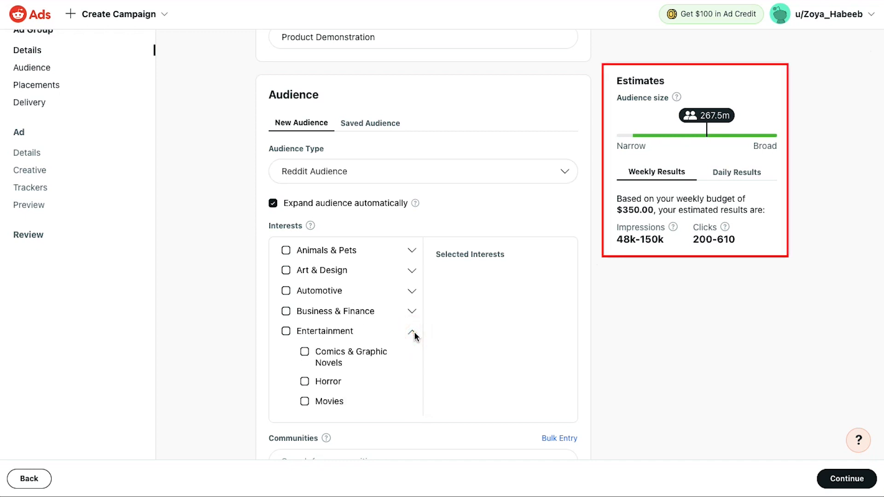
{"action": "scroll", "coordinate": [414, 335], "scroll_direction": "down", "scroll_amount": 2}
{"action": "scroll", "coordinate": [414, 336], "scroll_direction": "down", "scroll_amount": 1}
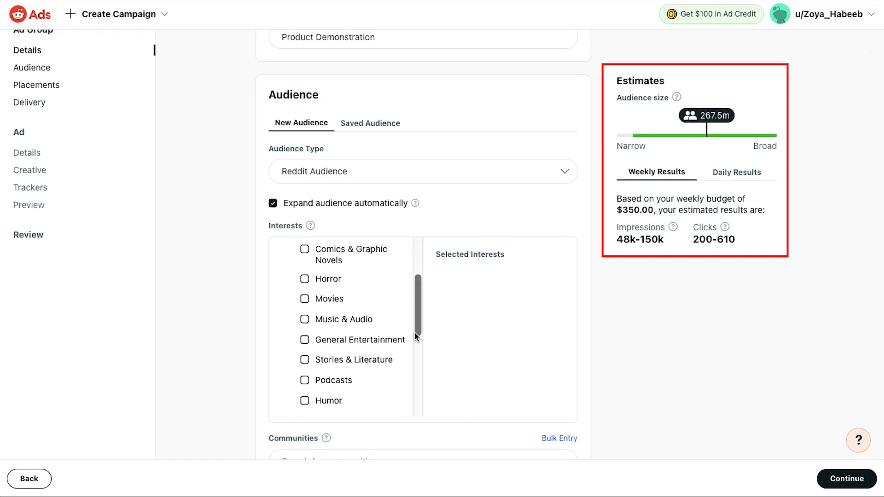
{"action": "left_click", "coordinate": [391, 339]}
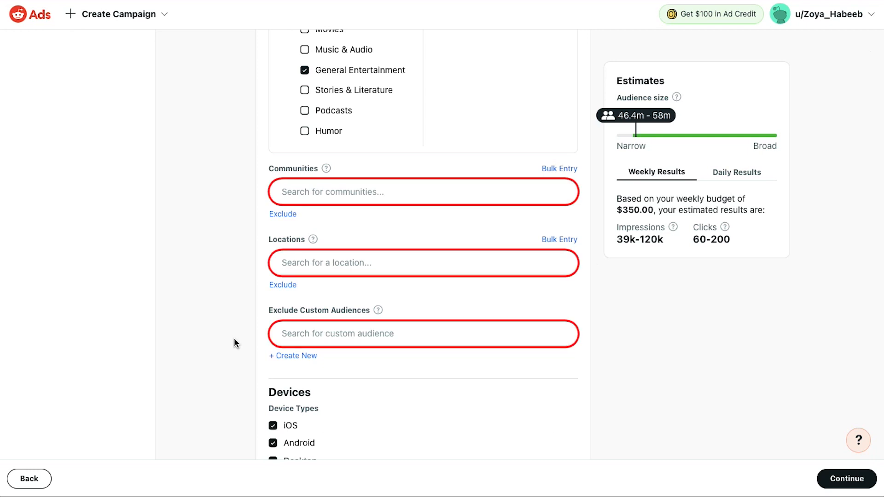
- Review the devices, placements and delivery settings of the ad group and continue to the ad
{"action": "scroll", "coordinate": [234, 343], "scroll_direction": "down", "scroll_amount": 4}
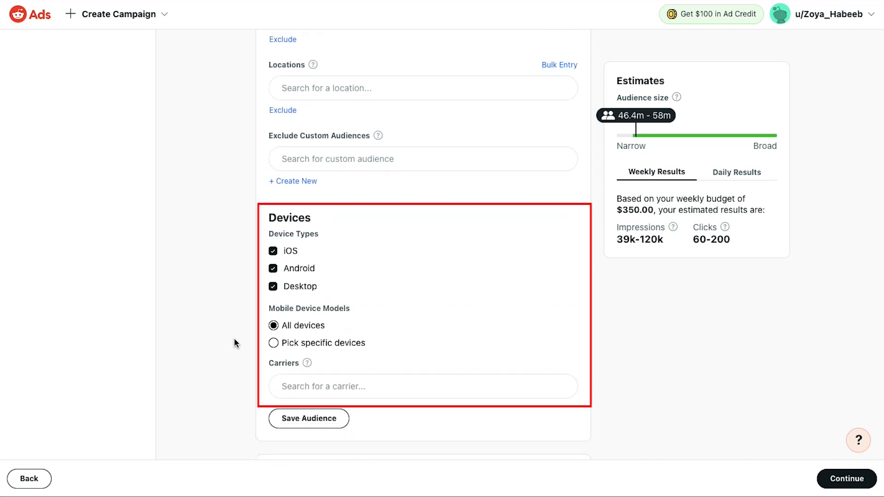
{"action": "scroll", "coordinate": [234, 343], "scroll_direction": "down", "scroll_amount": 4}
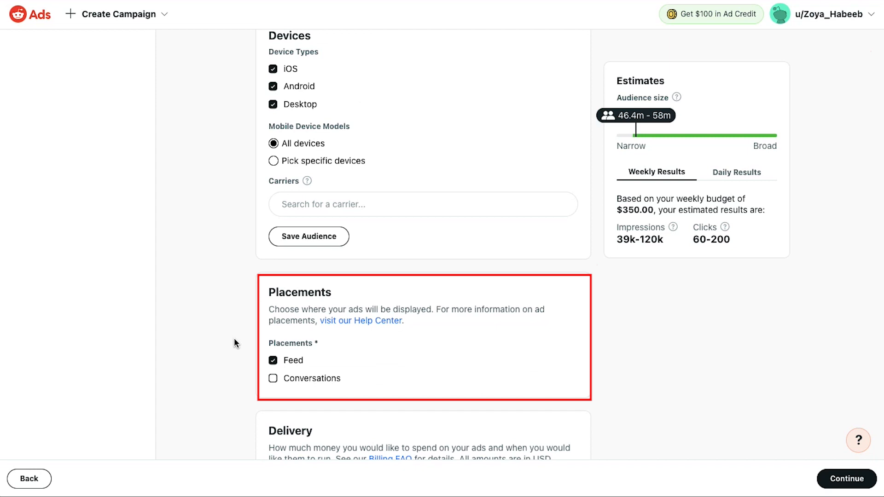
{"action": "scroll", "coordinate": [234, 342], "scroll_direction": "down", "scroll_amount": 7}
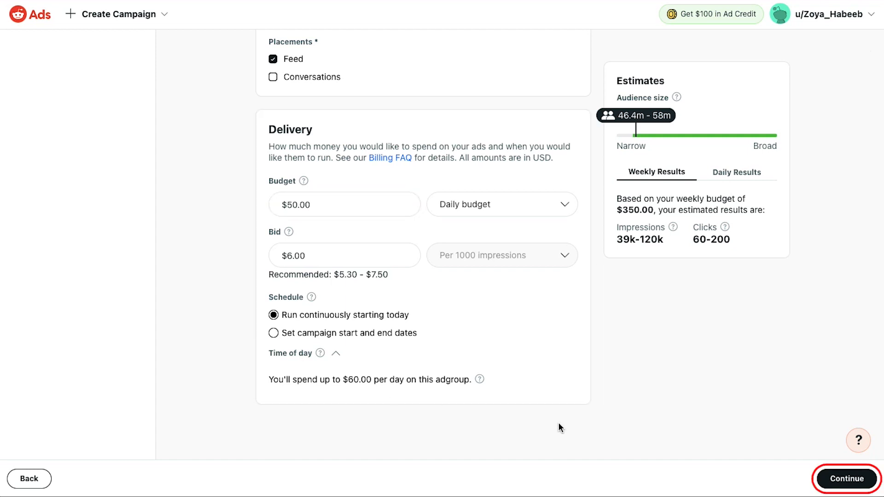
{"action": "left_click", "coordinate": [831, 482]}
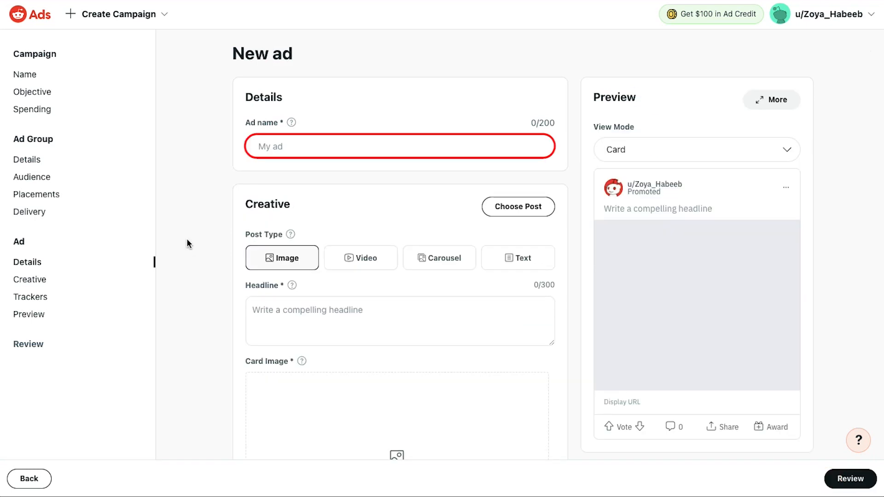
- Name the ad Makeup
{"action": "type", "text": "Makeup"}
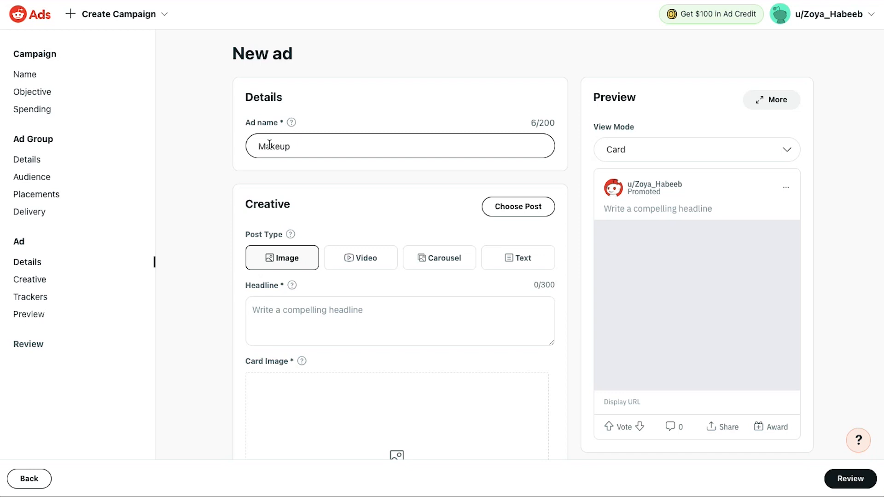
{"action": "scroll", "coordinate": [217, 161], "scroll_direction": "down", "scroll_amount": 2}
{"action": "scroll", "coordinate": [217, 161], "scroll_direction": "down", "scroll_amount": 1}
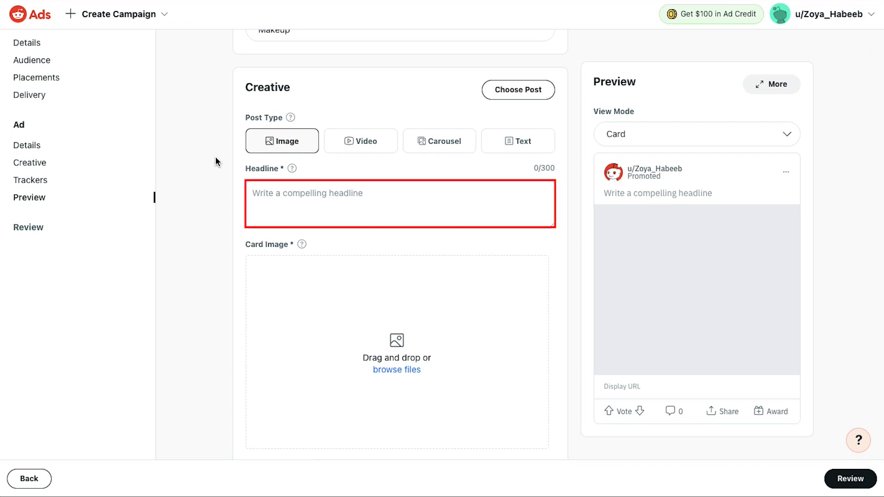
- Enter the headline Makeup Products On Discounts and add a makeup palette photo as the card image
{"action": "left_click", "coordinate": [391, 193]}
{"action": "type", "text": "Makeup Produ"}
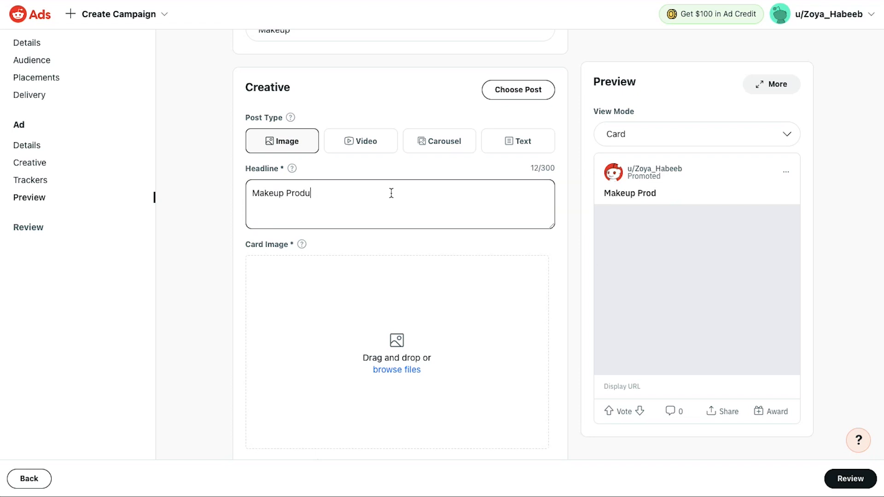
{"action": "type", "text": "cts On Discounts"}
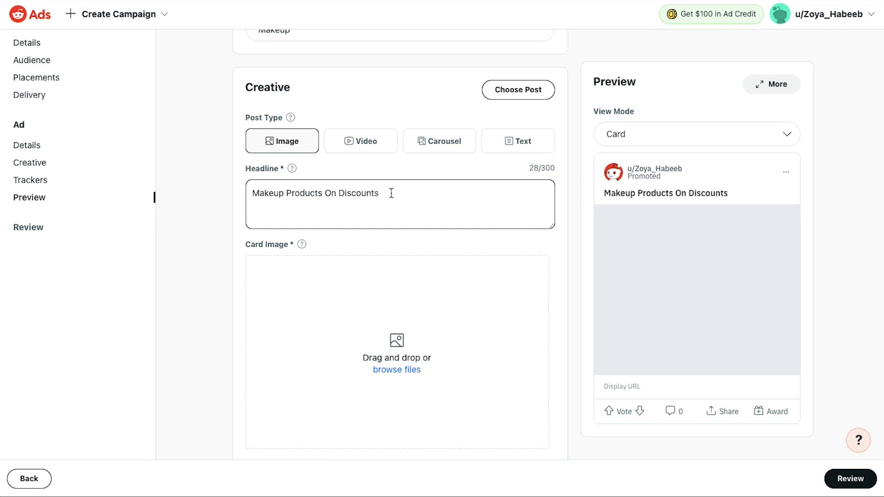
{"action": "left_click", "coordinate": [206, 199]}
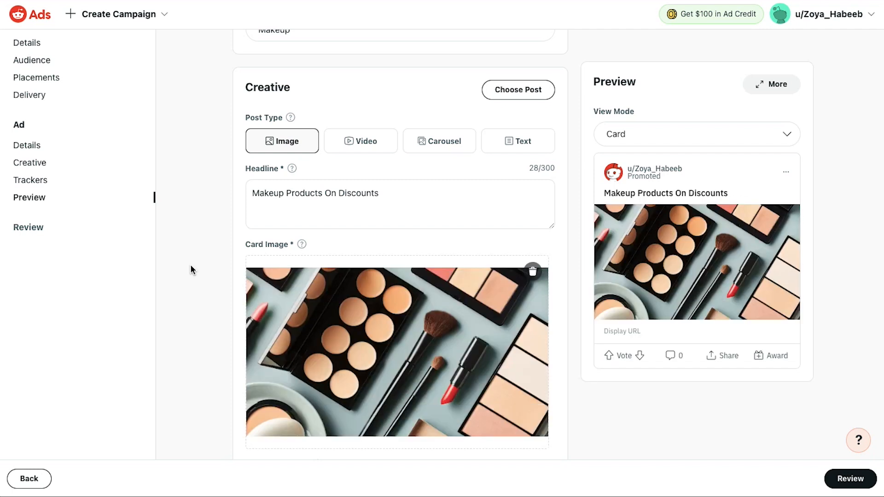
{"action": "scroll", "coordinate": [191, 270], "scroll_direction": "down", "scroll_amount": 8}
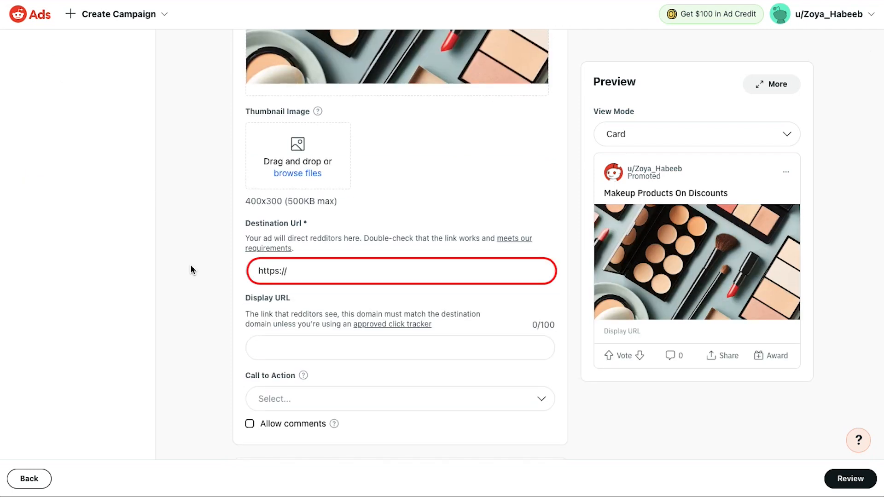
{"action": "left_click", "coordinate": [315, 267]}
{"action": "type", "text": "www.abc.com"}
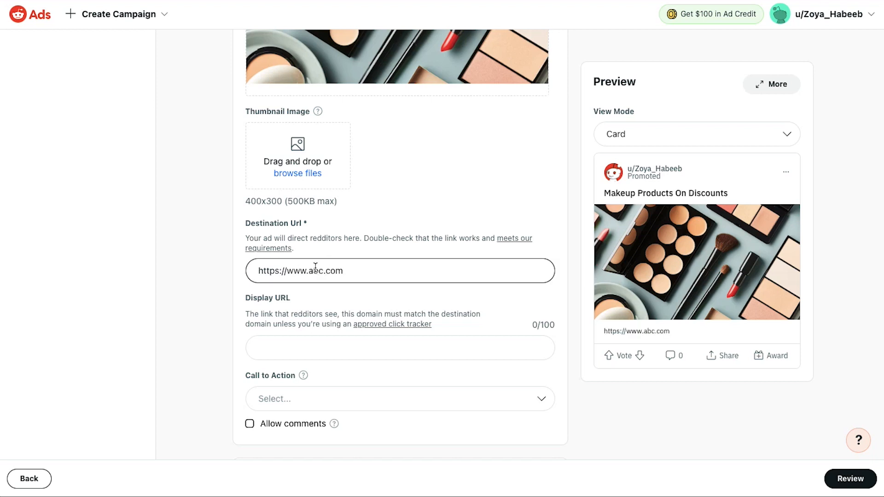
{"action": "left_click", "coordinate": [210, 271]}
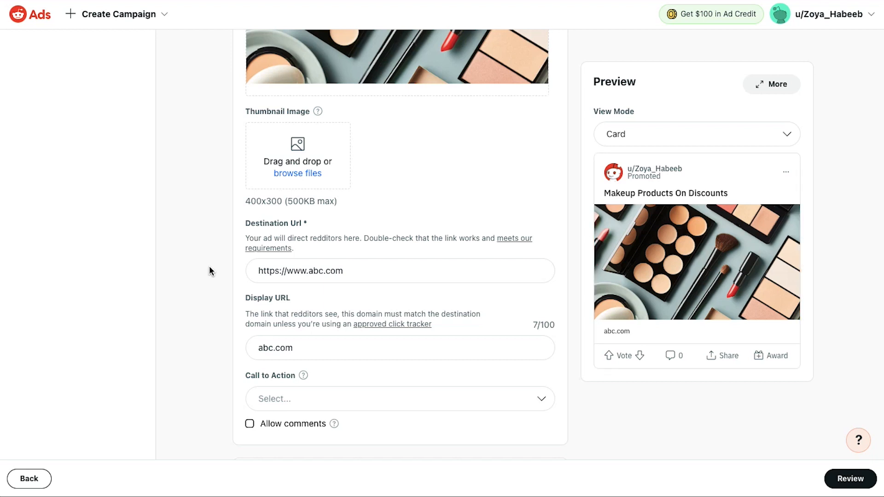
- Open the review page, check the campaign, ad group and ad summary, and publish the campaign
{"action": "left_click", "coordinate": [829, 477]}
{"action": "scroll", "coordinate": [722, 388], "scroll_direction": "down", "scroll_amount": 1}
{"action": "scroll", "coordinate": [723, 383], "scroll_direction": "down", "scroll_amount": 6}
{"action": "scroll", "coordinate": [723, 383], "scroll_direction": "down", "scroll_amount": 3}
{"action": "scroll", "coordinate": [722, 389], "scroll_direction": "down", "scroll_amount": 4}
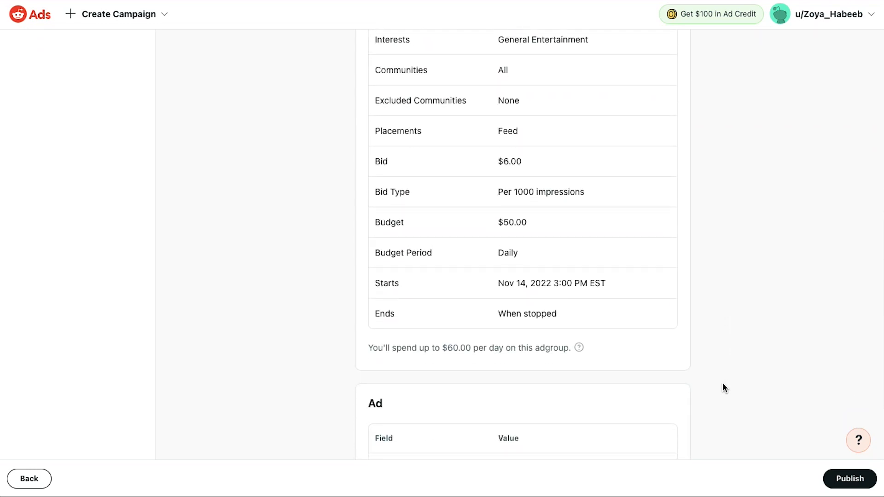
{"action": "scroll", "coordinate": [722, 388], "scroll_direction": "down", "scroll_amount": 5}
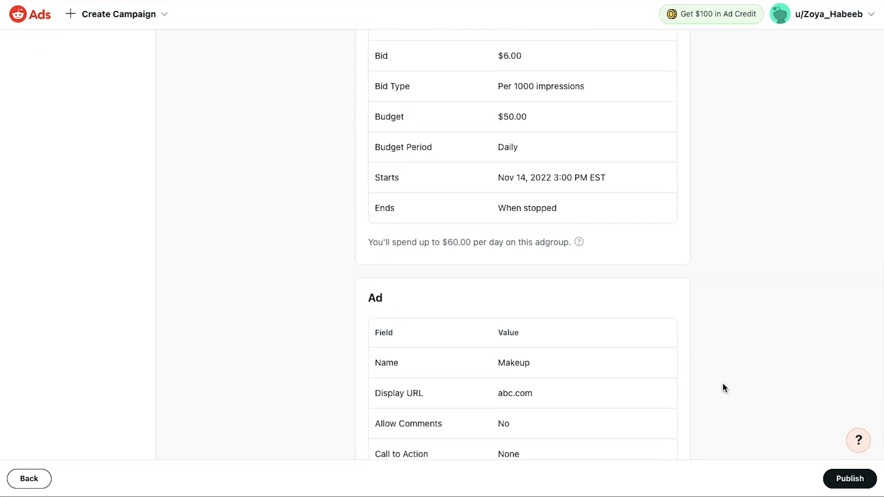
{"action": "left_click", "coordinate": [829, 481]}
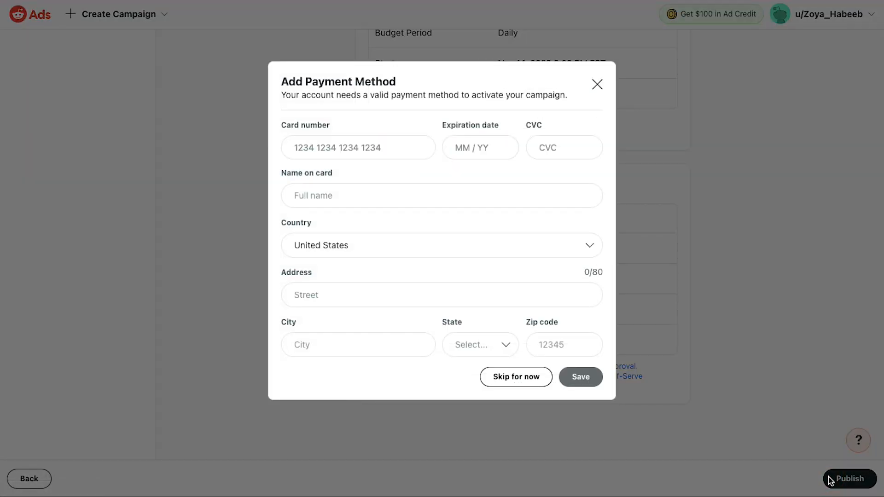